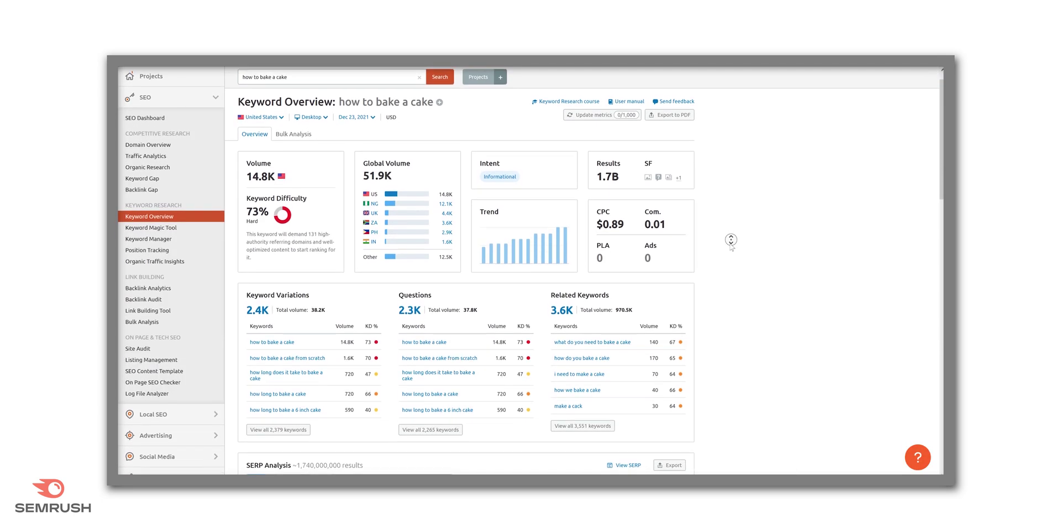
Scroll back up through the cake keyword overview page
{"action": "scroll", "coordinate": [738, 226], "scroll_direction": "up", "scroll_amount": 1}
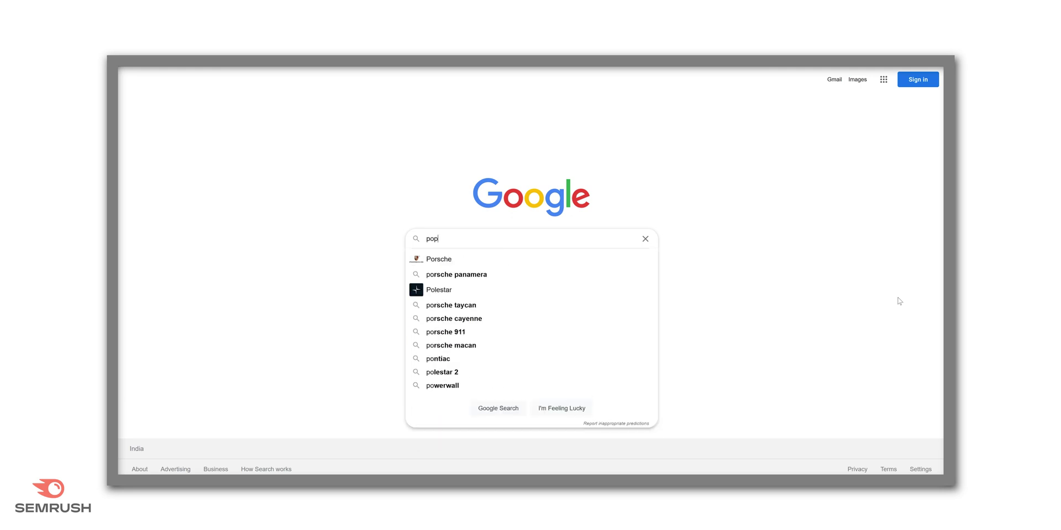
Extend the Google query with 'tr' to see more autocomplete suggestions
{"action": "type", "text": "tr"}
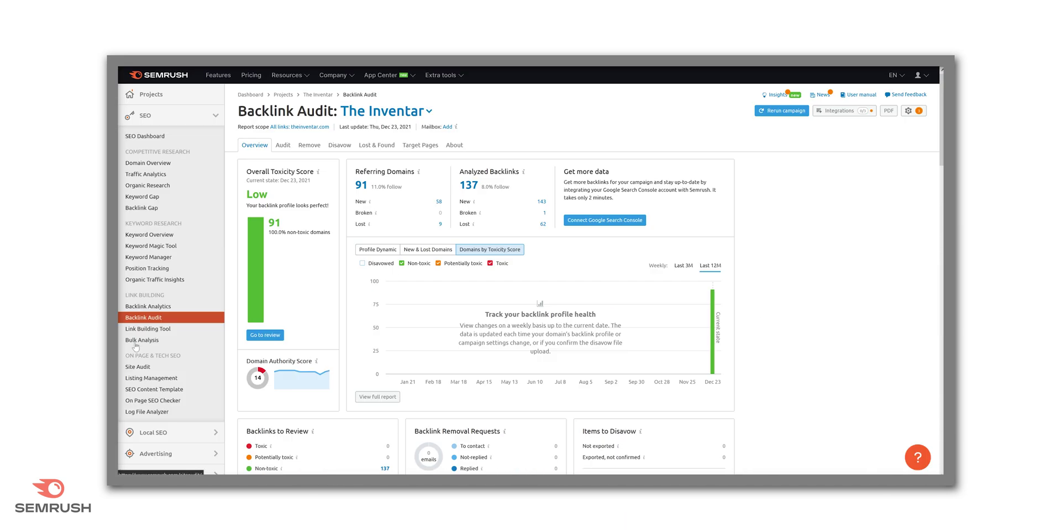
Open the Link Building Tool page from the Semrush sidebar
{"action": "left_click", "coordinate": [145, 330]}
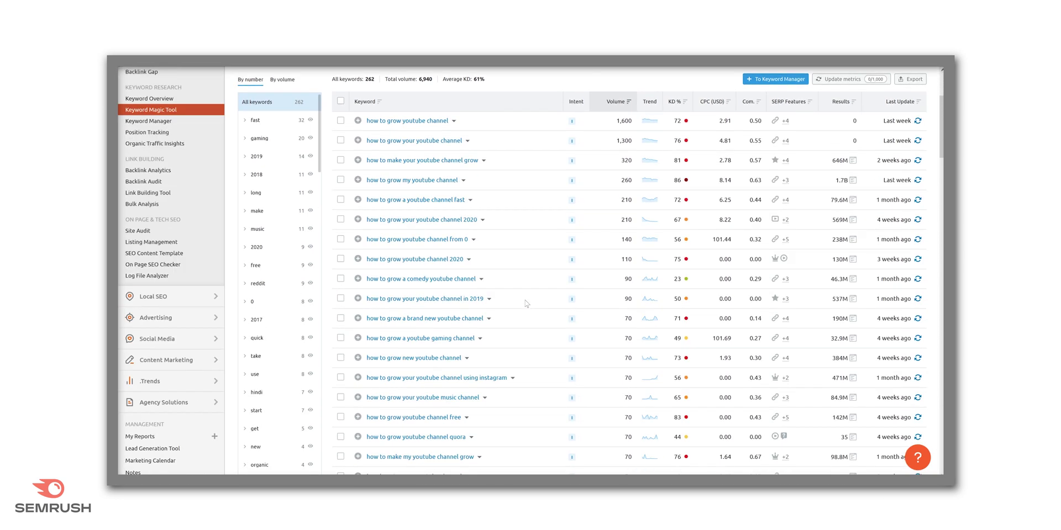
Scroll to the top of the Keyword Magic Tool results
{"action": "scroll", "coordinate": [526, 303], "scroll_direction": "up", "scroll_amount": 3}
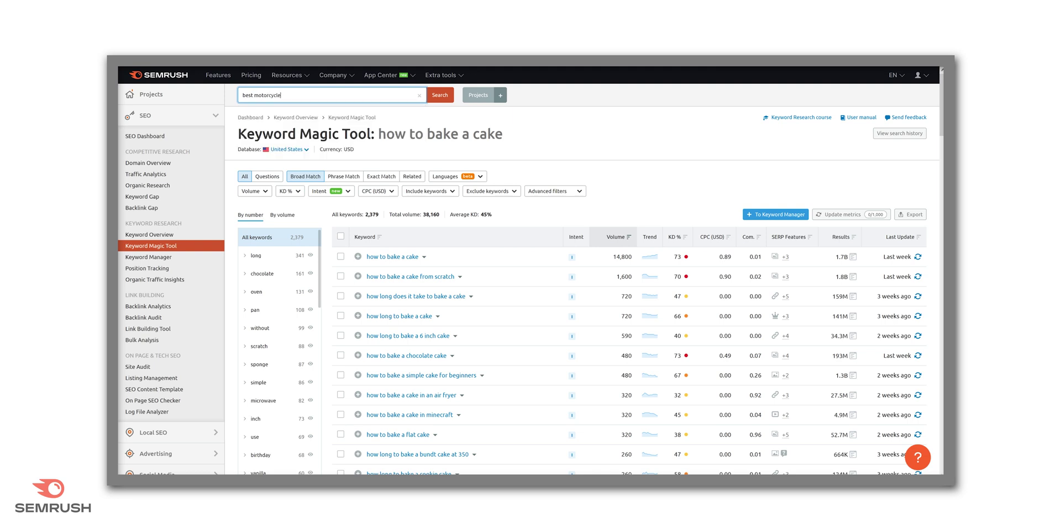
Run the 'best motorcycle' keyword search and open the 'best beginner motorcycle' keyword
{"action": "key", "text": "Return"}
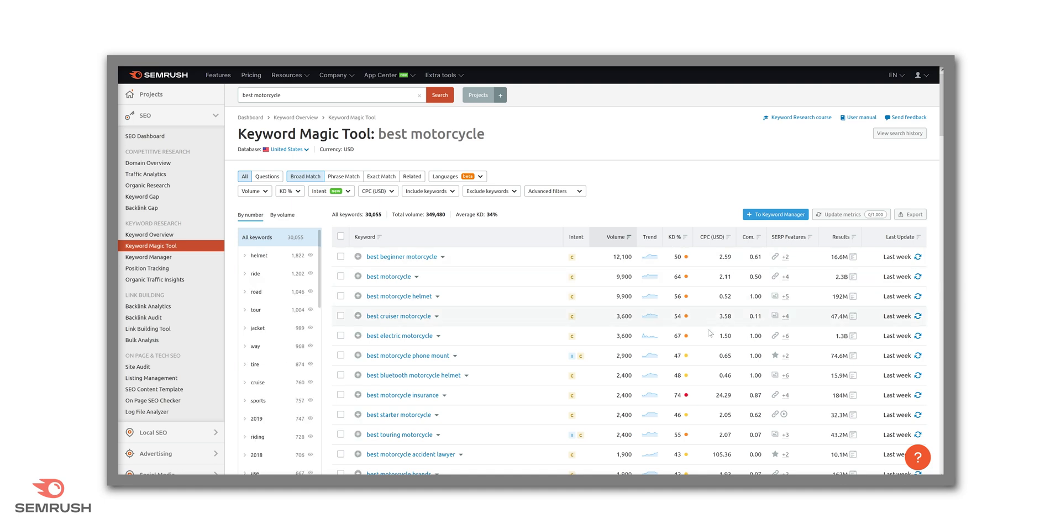
{"action": "scroll", "coordinate": [709, 378], "scroll_direction": "down", "scroll_amount": 1}
{"action": "scroll", "coordinate": [709, 377], "scroll_direction": "down", "scroll_amount": 1}
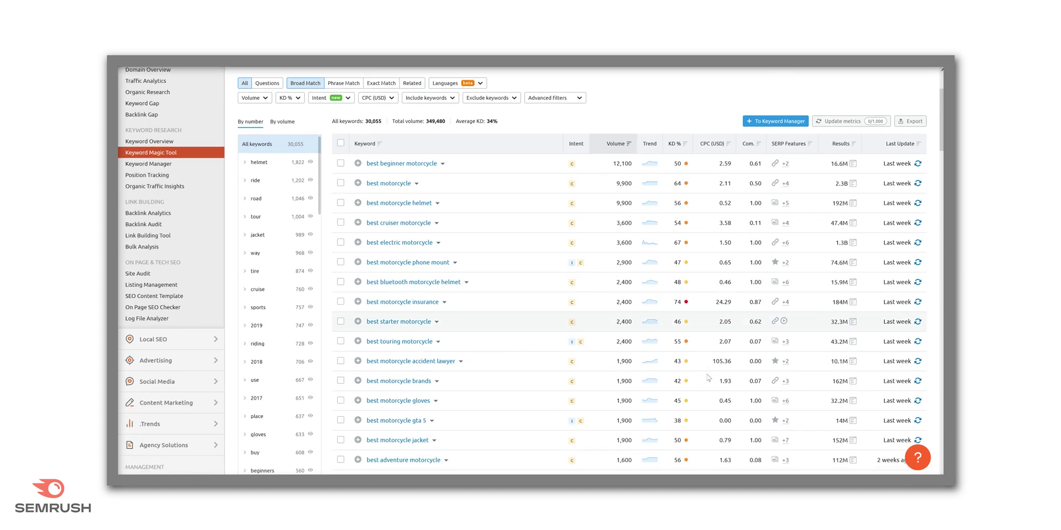
{"action": "scroll", "coordinate": [709, 377], "scroll_direction": "down", "scroll_amount": 1}
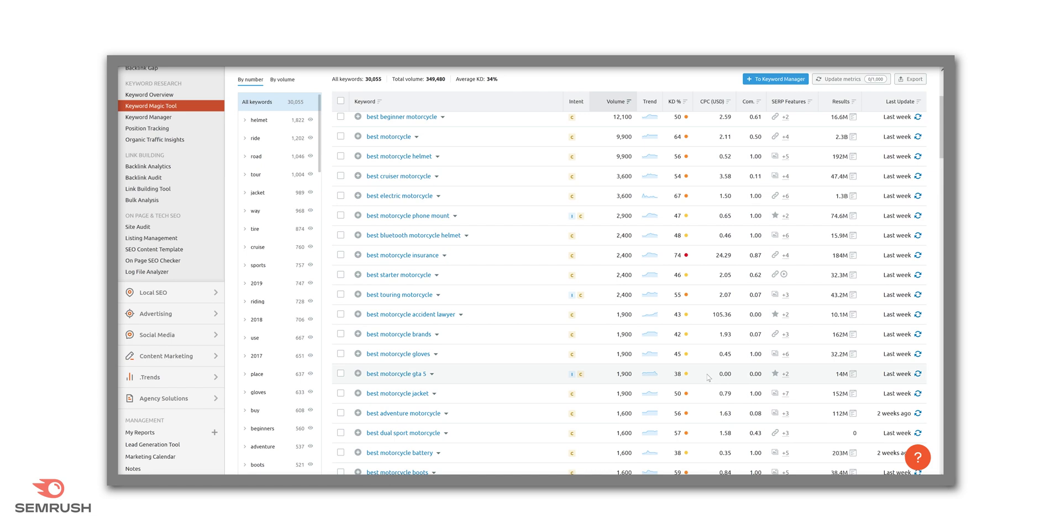
{"action": "scroll", "coordinate": [709, 377], "scroll_direction": "down", "scroll_amount": 2}
{"action": "scroll", "coordinate": [709, 378], "scroll_direction": "down", "scroll_amount": 1}
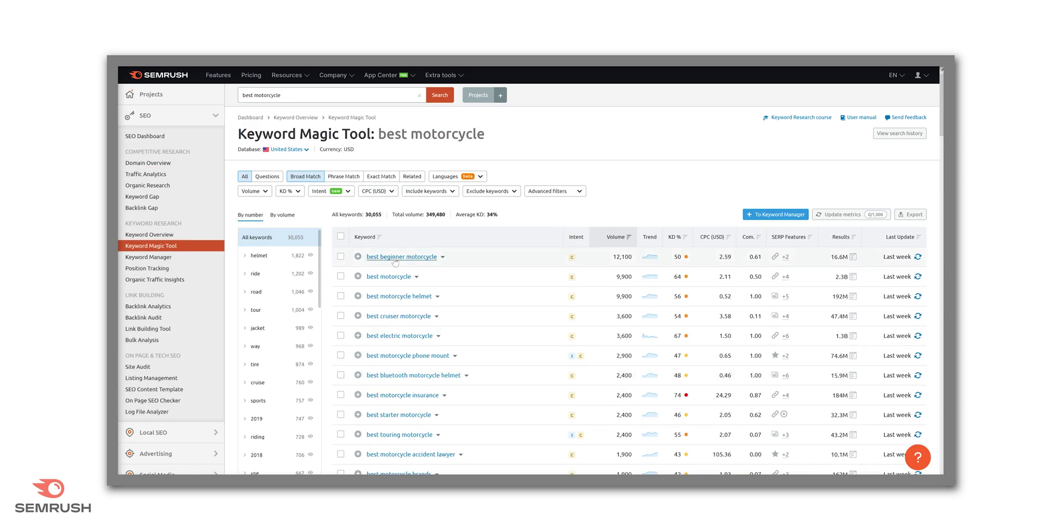
{"action": "left_click", "coordinate": [396, 262]}
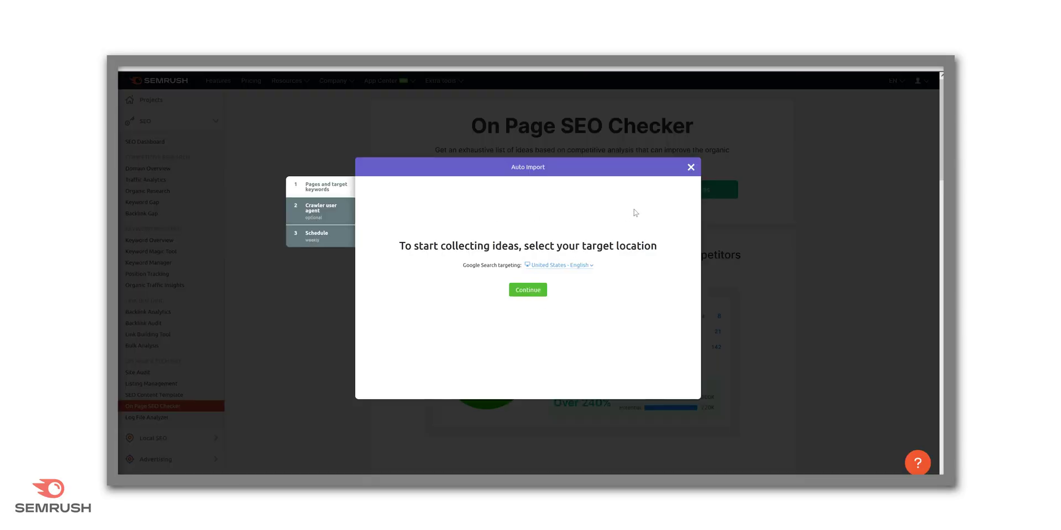
Confirm the target location and open ideas for the nescafe coffee maker page
{"action": "left_click", "coordinate": [528, 291]}
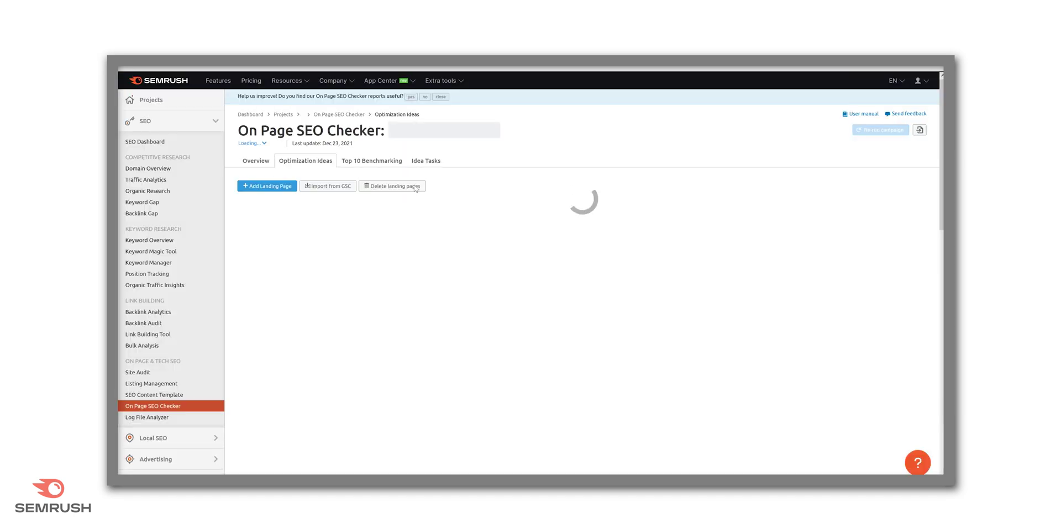
{"action": "scroll", "coordinate": [322, 184], "scroll_direction": "down", "scroll_amount": 1}
{"action": "scroll", "coordinate": [322, 185], "scroll_direction": "up", "scroll_amount": 1}
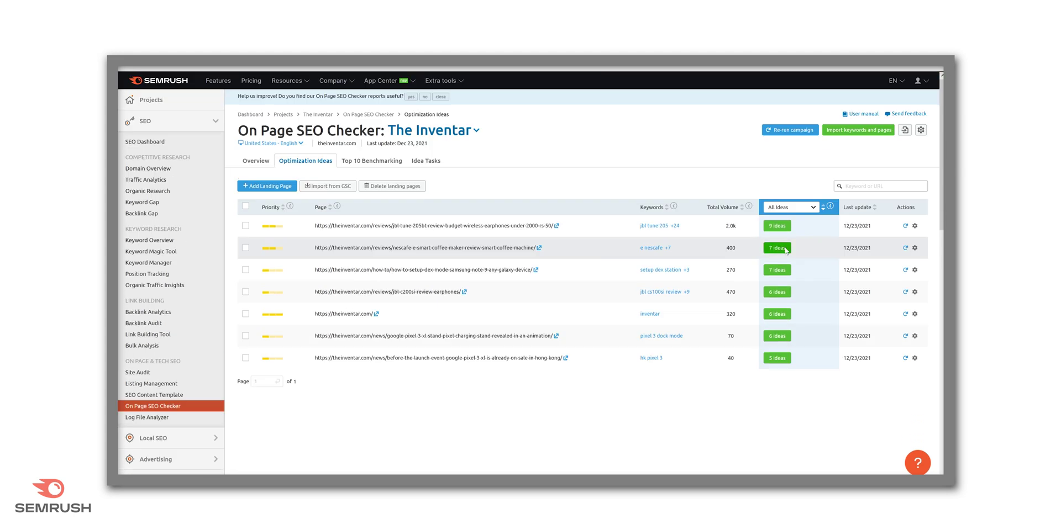
{"action": "left_click", "coordinate": [777, 248]}
Review the Top 10 Benchmarking comparison and the Idea Tasks list
{"action": "scroll", "coordinate": [449, 282], "scroll_direction": "down", "scroll_amount": 5}
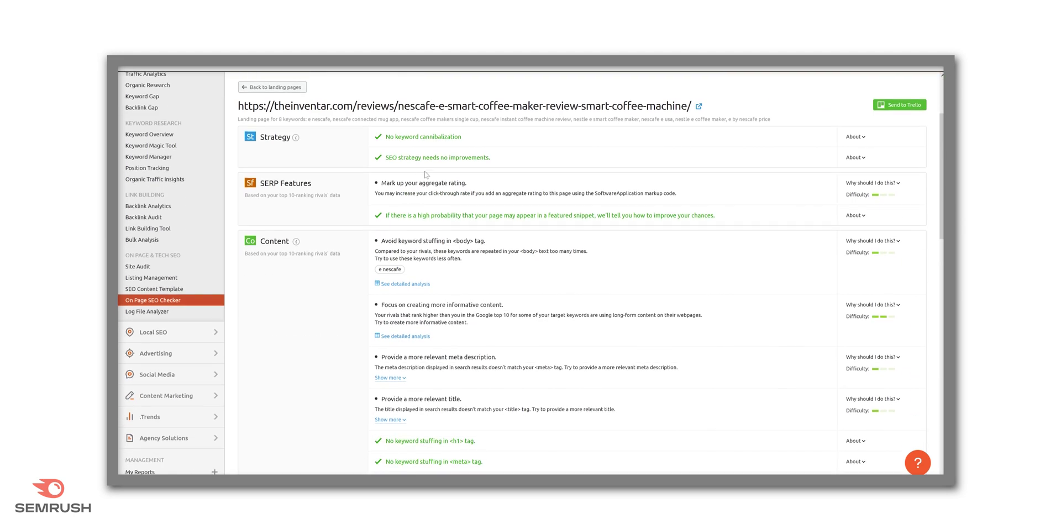
{"action": "scroll", "coordinate": [607, 204], "scroll_direction": "up", "scroll_amount": 5}
{"action": "left_click", "coordinate": [365, 160]}
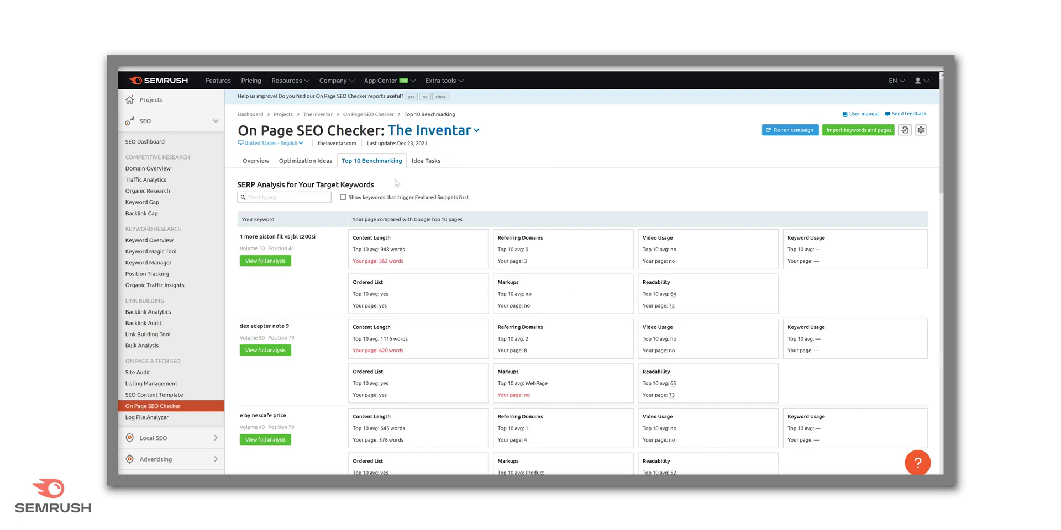
{"action": "left_click", "coordinate": [435, 166]}
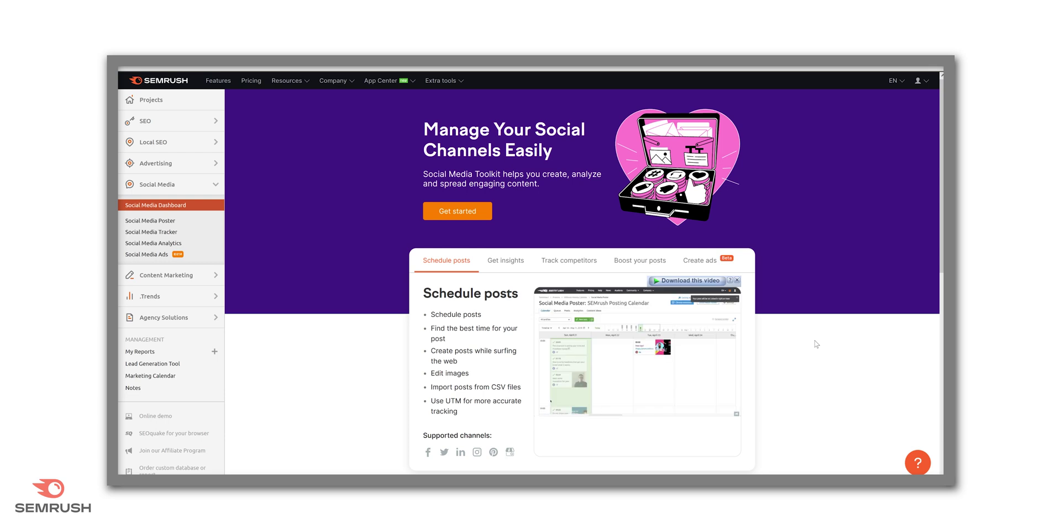
Scroll through the Social Media Dashboard overview
{"action": "scroll", "coordinate": [816, 344], "scroll_direction": "down", "scroll_amount": 2}
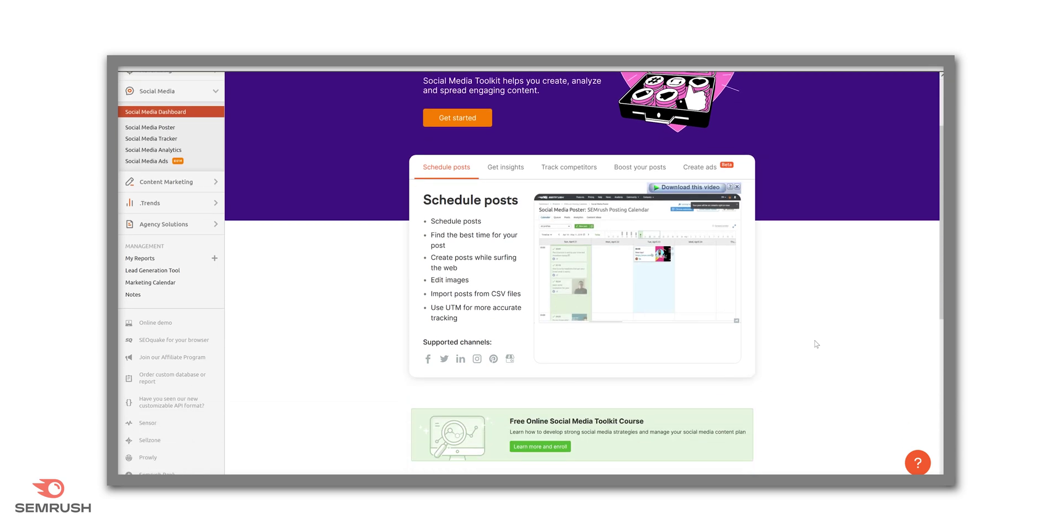
{"action": "scroll", "coordinate": [816, 344], "scroll_direction": "down", "scroll_amount": 3}
{"action": "scroll", "coordinate": [817, 345], "scroll_direction": "up", "scroll_amount": 5}
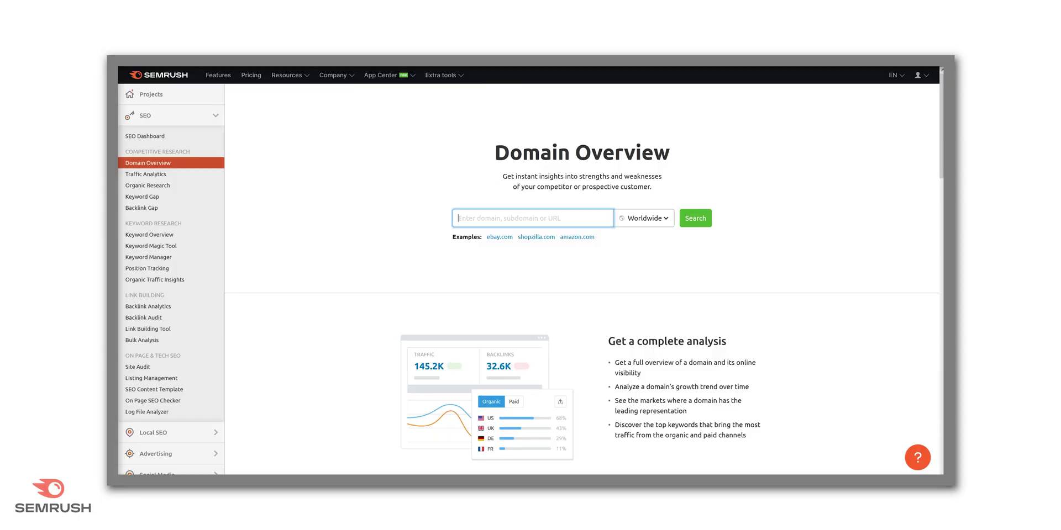
Load amazon.com's domain overview and browse its Organic Research keyword report
{"action": "left_click", "coordinate": [583, 237]}
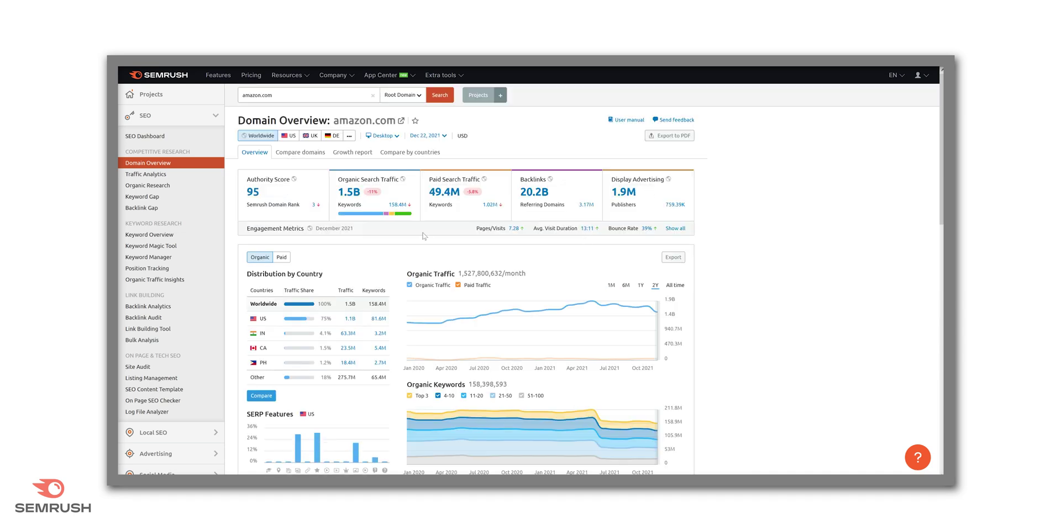
{"action": "middle_click", "coordinate": [862, 205]}
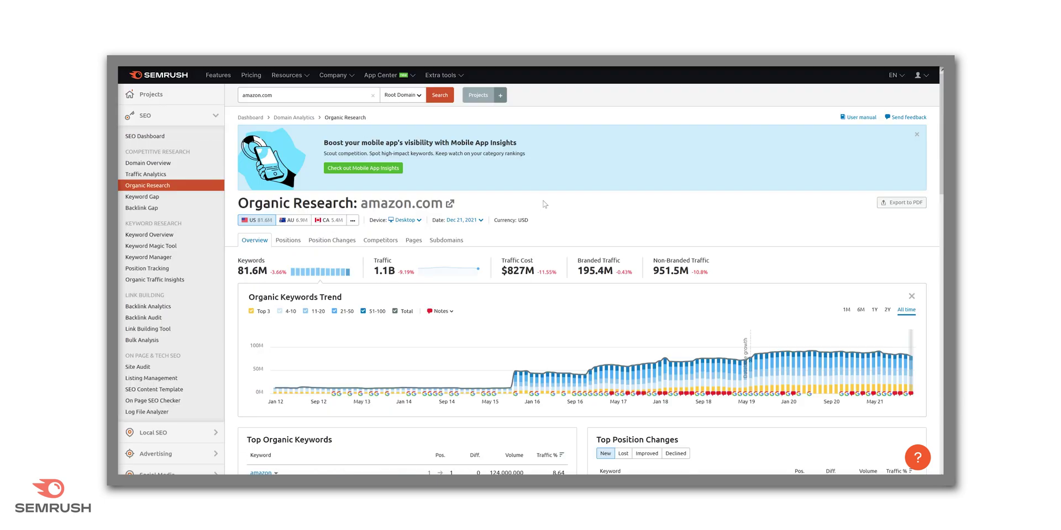
{"action": "scroll", "coordinate": [814, 228], "scroll_direction": "down", "scroll_amount": 2}
{"action": "scroll", "coordinate": [816, 227], "scroll_direction": "down", "scroll_amount": 3}
{"action": "scroll", "coordinate": [809, 222], "scroll_direction": "up", "scroll_amount": 2}
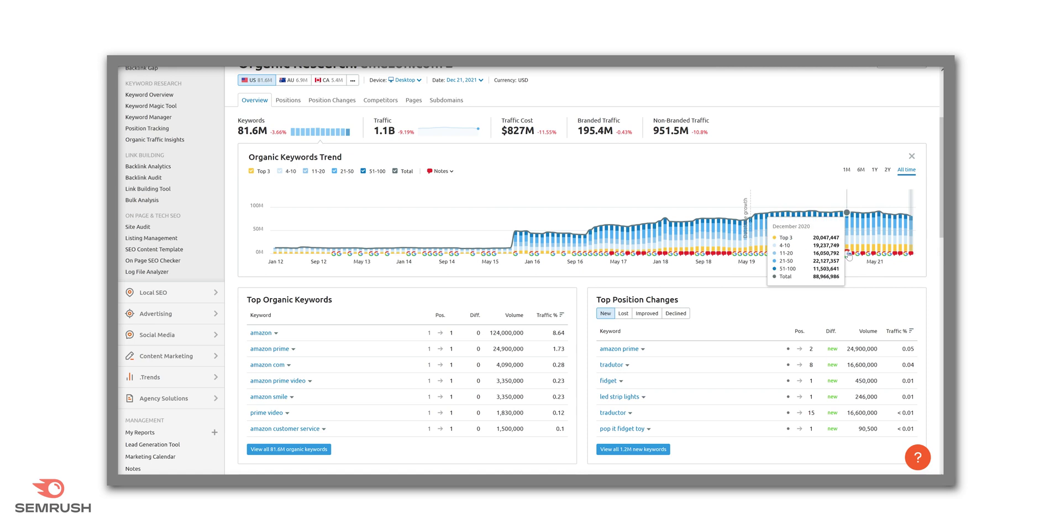
{"action": "scroll", "coordinate": [711, 303], "scroll_direction": "down", "scroll_amount": 1}
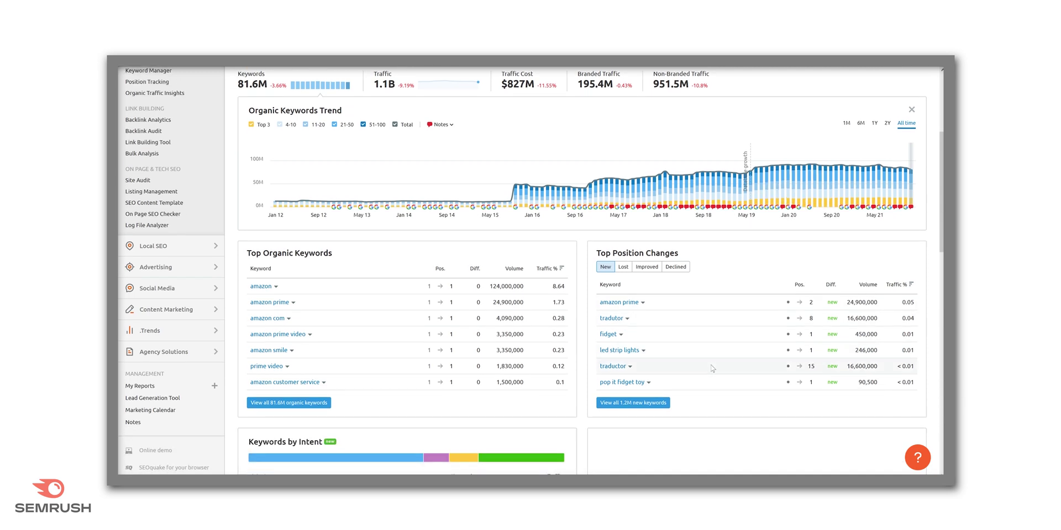
{"action": "scroll", "coordinate": [711, 367], "scroll_direction": "down", "scroll_amount": 2}
{"action": "scroll", "coordinate": [712, 368], "scroll_direction": "down", "scroll_amount": 2}
{"action": "scroll", "coordinate": [712, 368], "scroll_direction": "down", "scroll_amount": 1}
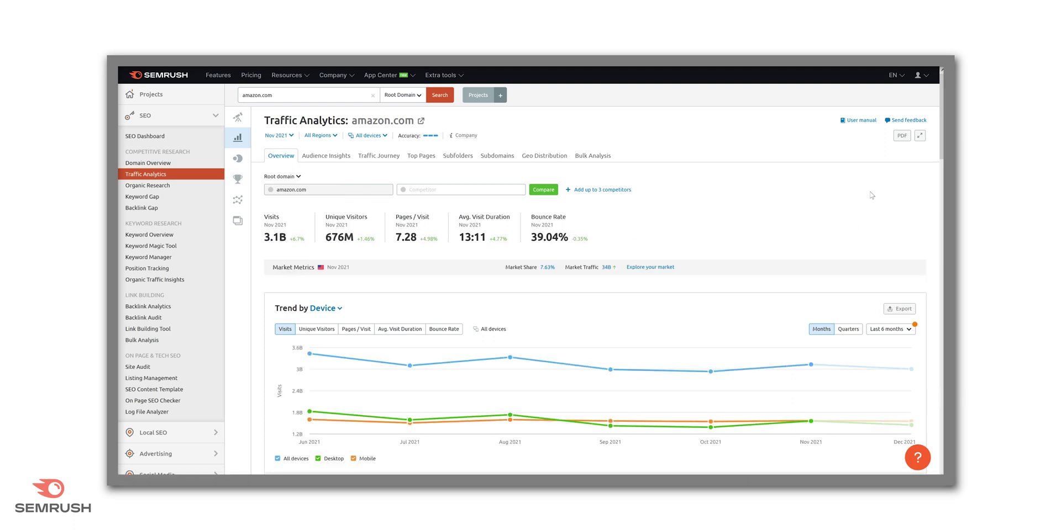
Scroll through amazon.com's Traffic Analytics overview
{"action": "scroll", "coordinate": [871, 198], "scroll_direction": "down", "scroll_amount": 2}
{"action": "scroll", "coordinate": [870, 177], "scroll_direction": "up", "scroll_amount": 2}
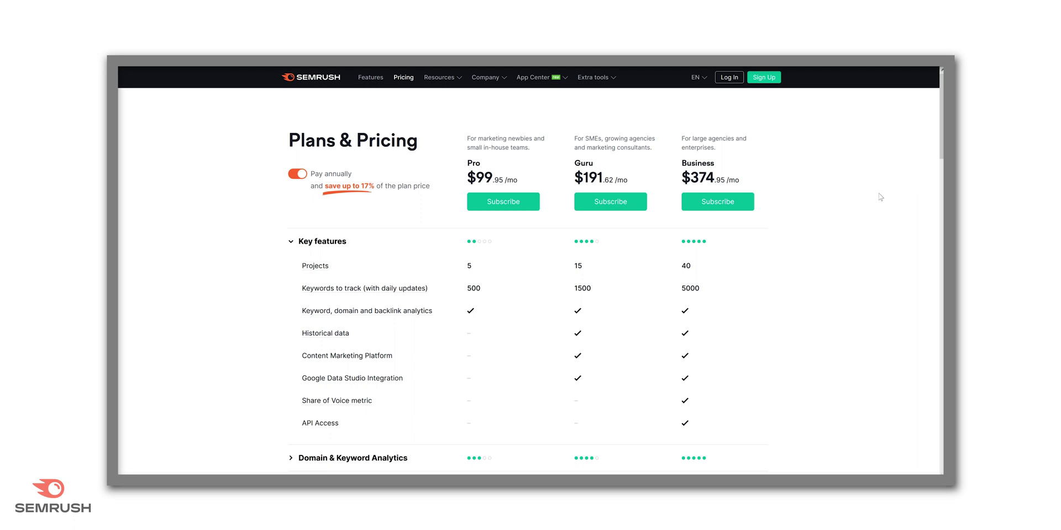
Expand the Domain & Keyword Analytics comparison in the pricing table
{"action": "scroll", "coordinate": [880, 197], "scroll_direction": "down", "scroll_amount": 3}
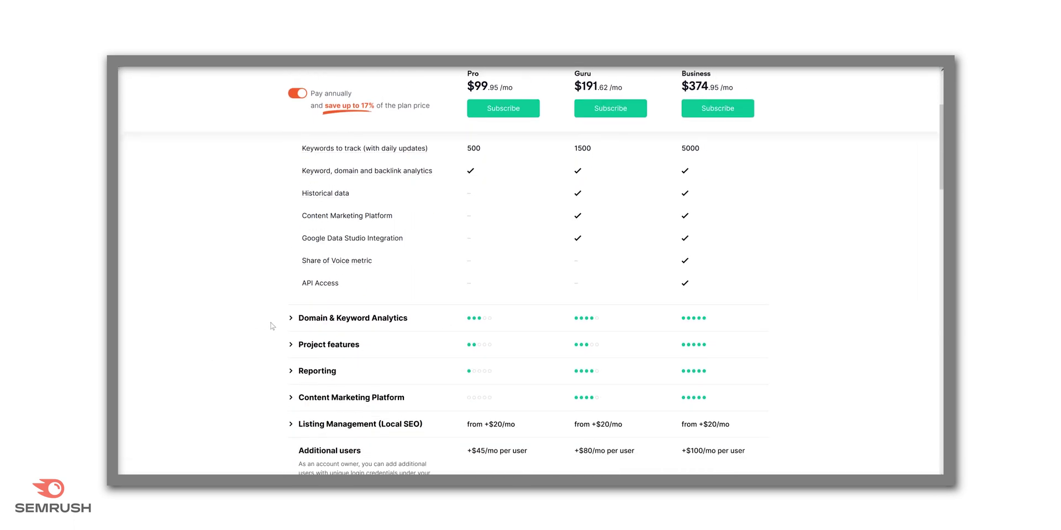
{"action": "left_click", "coordinate": [291, 319]}
{"action": "scroll", "coordinate": [293, 322], "scroll_direction": "down", "scroll_amount": 1}
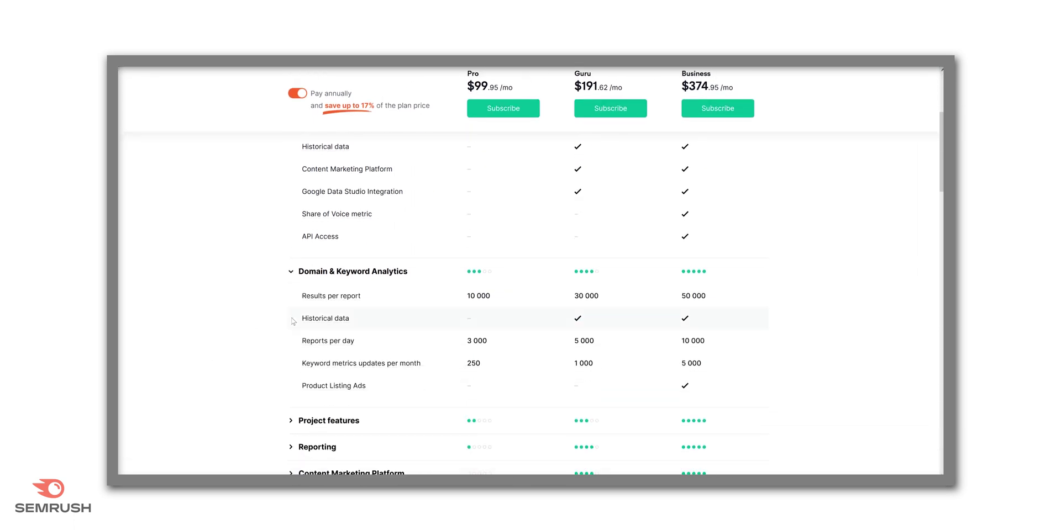
{"action": "scroll", "coordinate": [259, 366], "scroll_direction": "down", "scroll_amount": 1}
Expand the Project features comparison and scroll through the remaining plan limits
{"action": "left_click", "coordinate": [292, 375]}
{"action": "scroll", "coordinate": [248, 370], "scroll_direction": "down", "scroll_amount": 1}
{"action": "scroll", "coordinate": [248, 368], "scroll_direction": "down", "scroll_amount": 1}
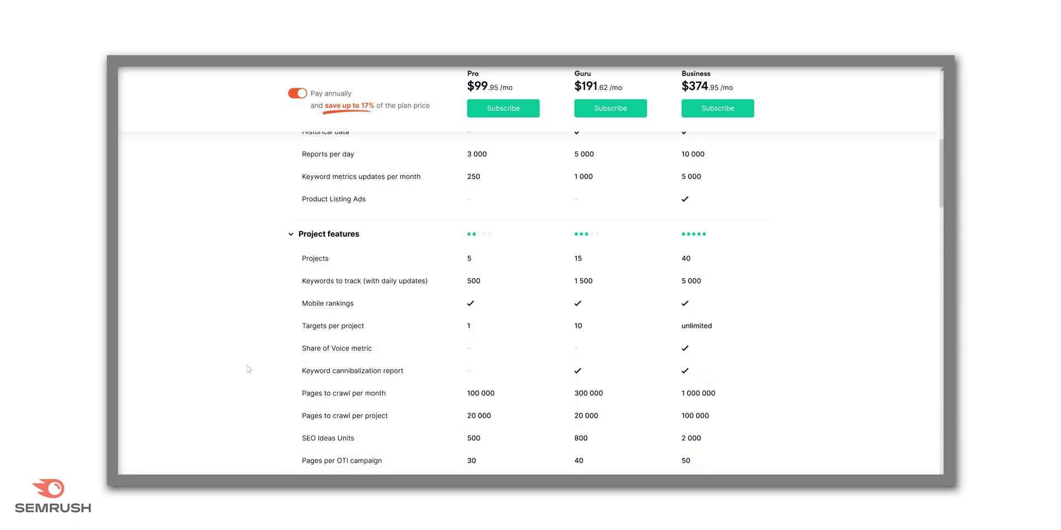
{"action": "scroll", "coordinate": [247, 367], "scroll_direction": "down", "scroll_amount": 1}
{"action": "scroll", "coordinate": [247, 366], "scroll_direction": "down", "scroll_amount": 1}
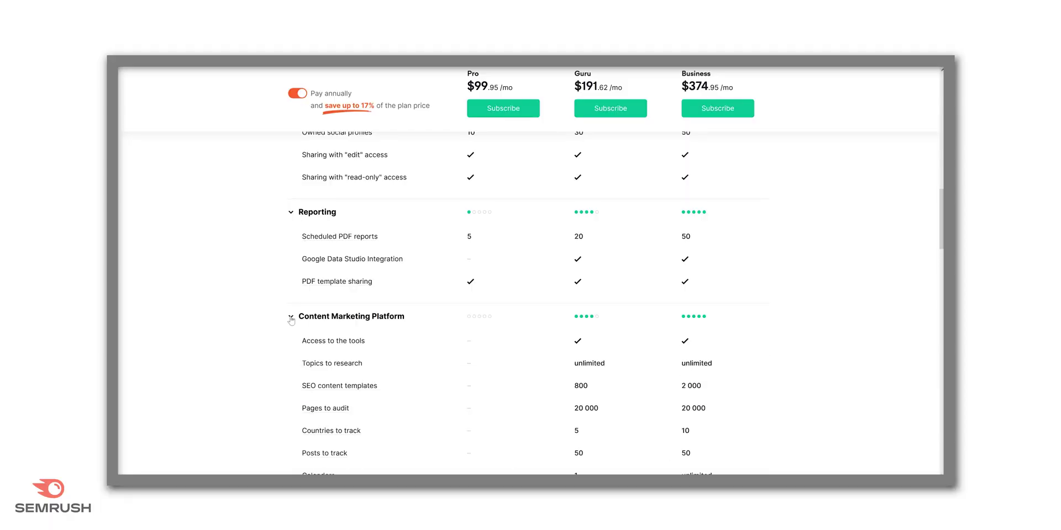
{"action": "scroll", "coordinate": [255, 332], "scroll_direction": "down", "scroll_amount": 3}
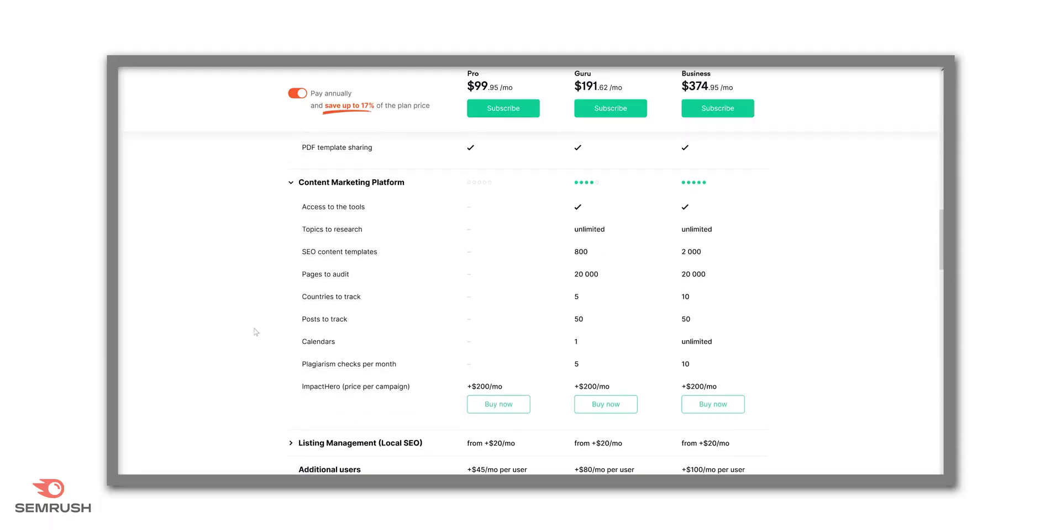
{"action": "scroll", "coordinate": [256, 332], "scroll_direction": "down", "scroll_amount": 2}
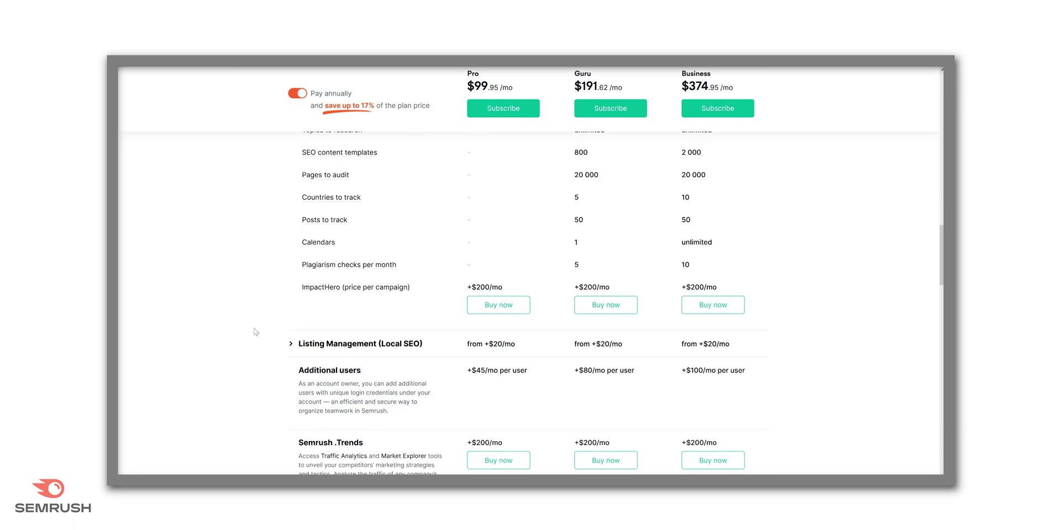